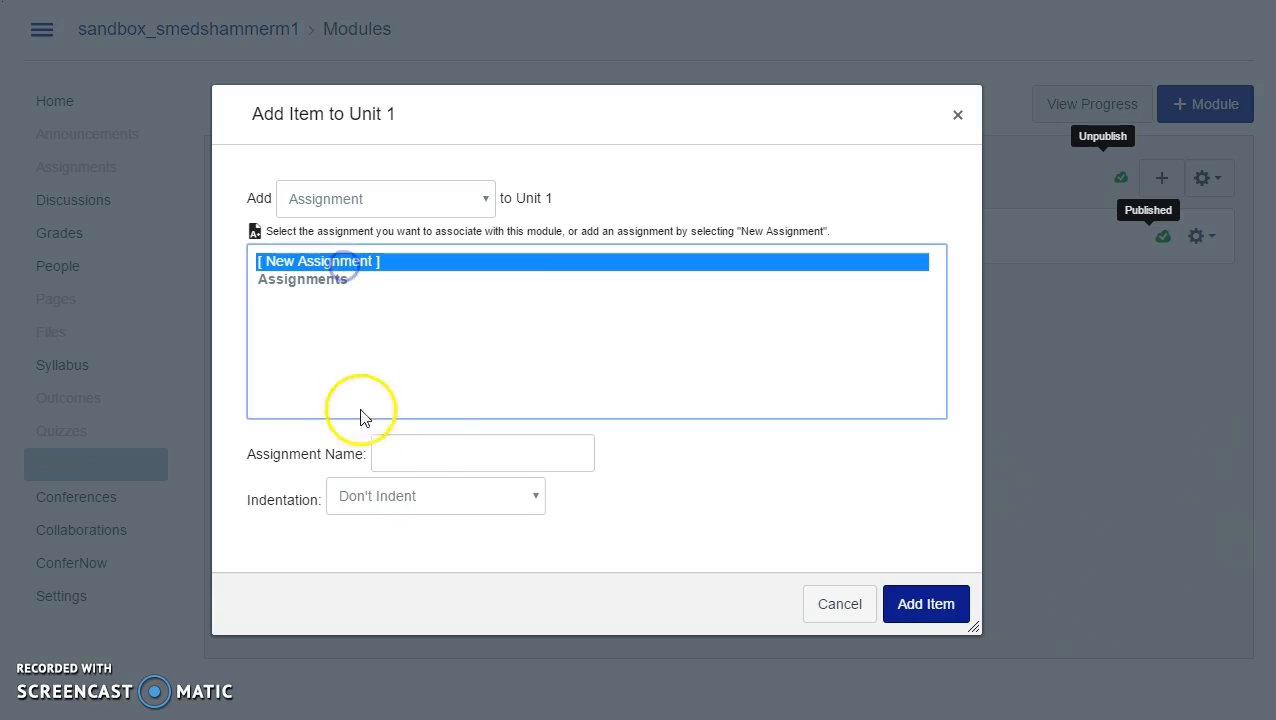
- Name the new assignment "Turnitin Demo 1" and add it to the Unit 1 module
left_click(426, 453)
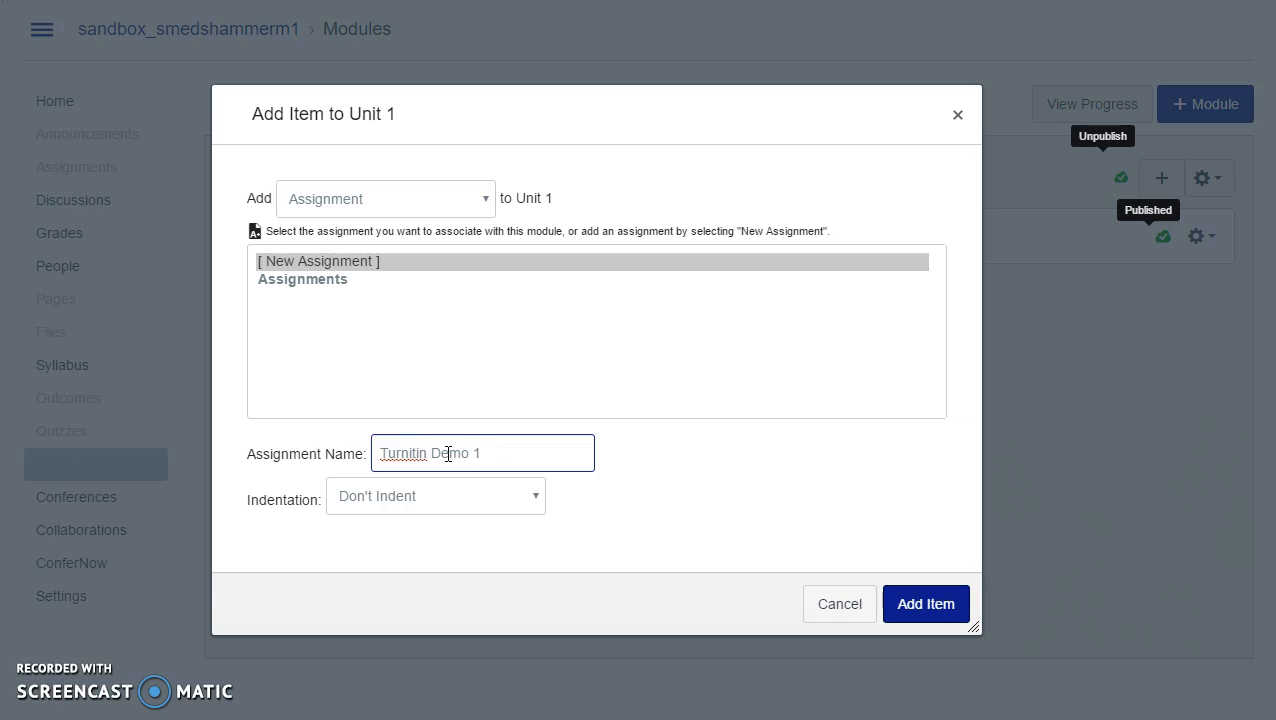
left_click(906, 600)
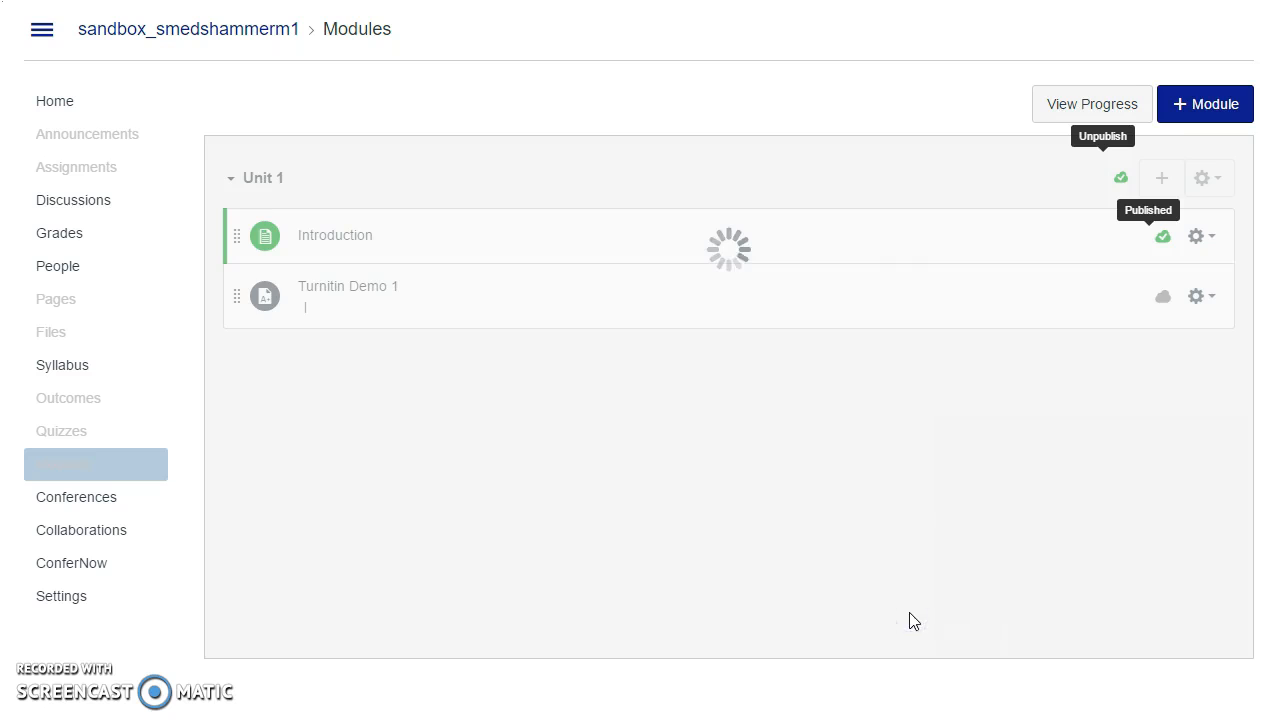
- Open Turnitin Demo 1 for editing, enter "Instructions go here..." as its description and set its points to 100
left_click(350, 300)
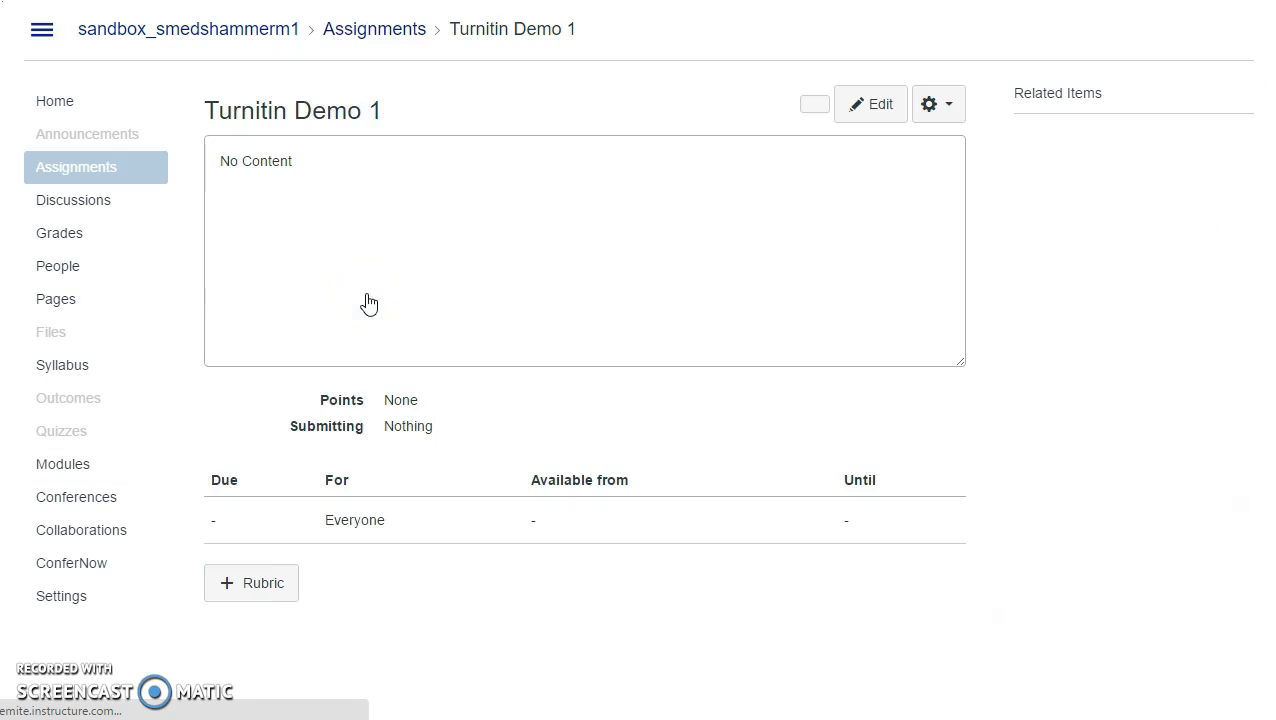
left_click(866, 117)
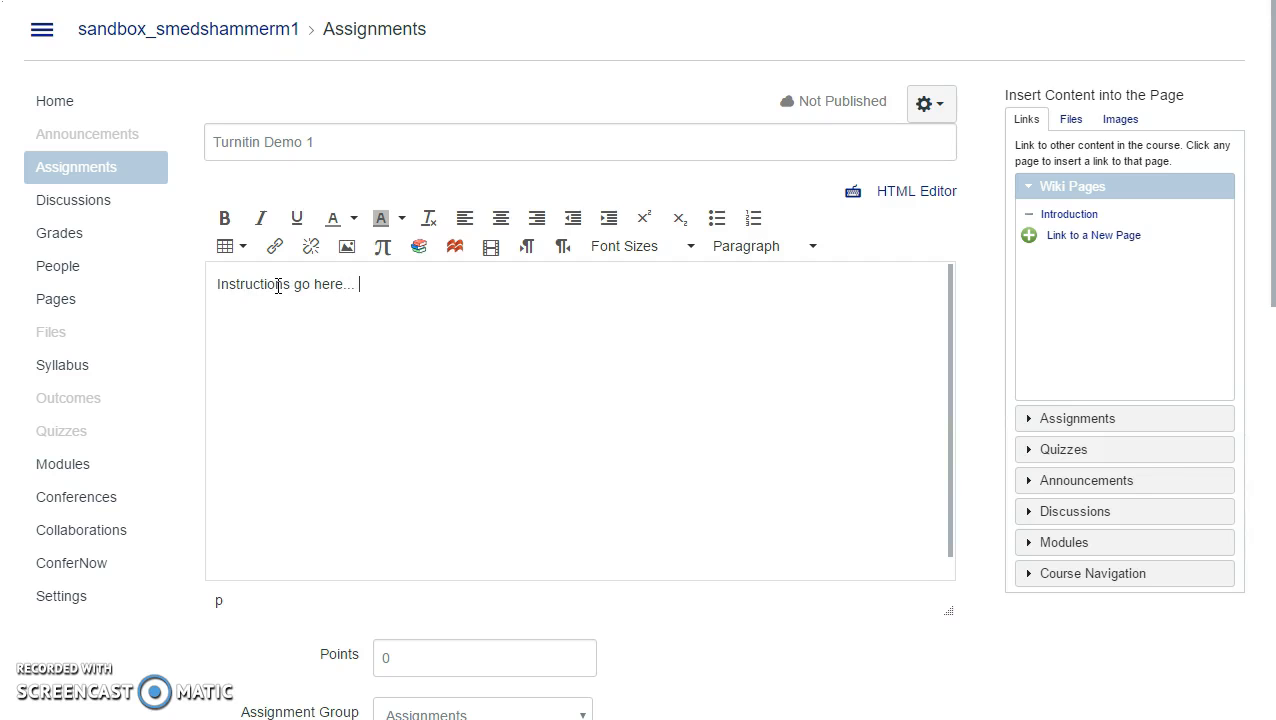
scroll(462, 293, "down", 1)
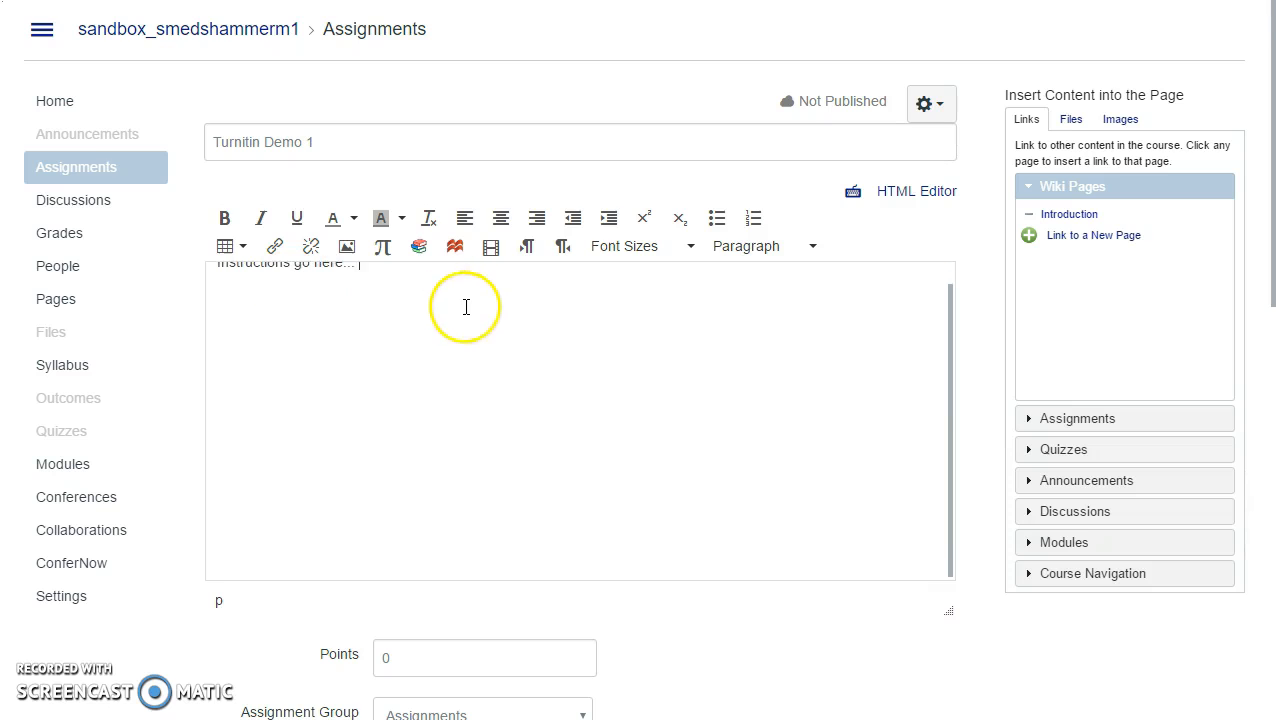
left_click(380, 659)
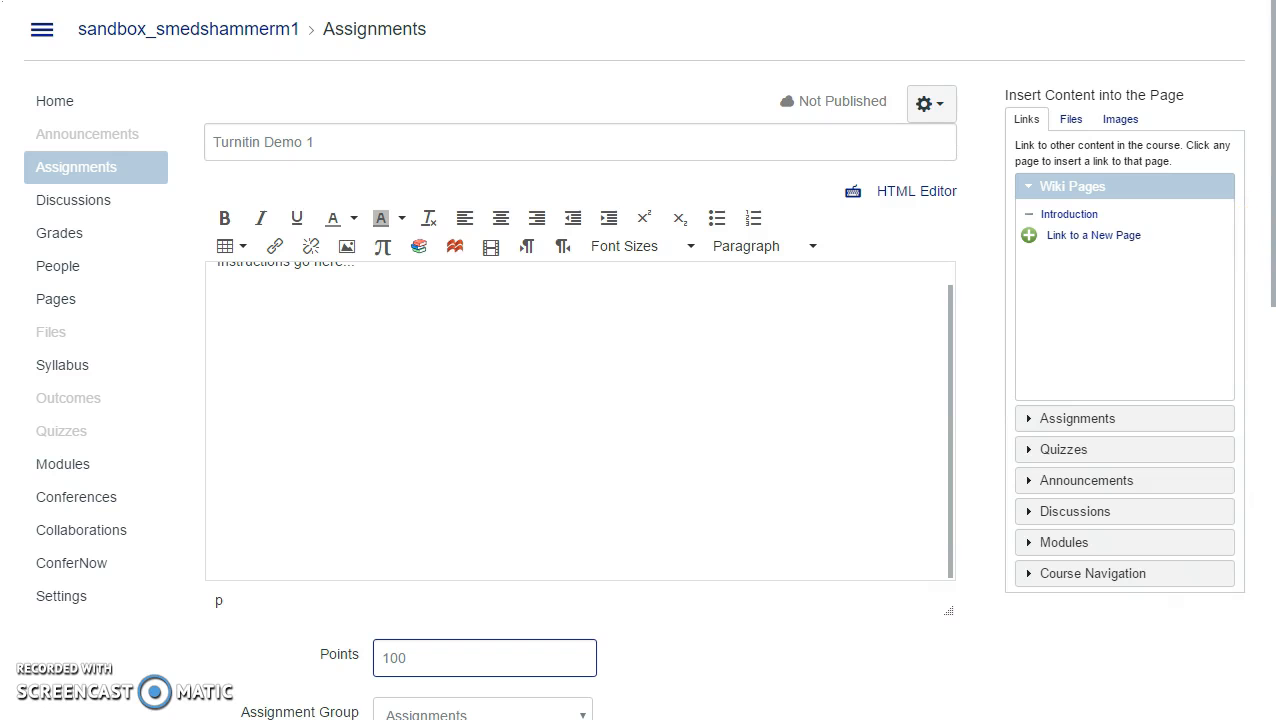
- Set the assignment's submission type to External Tool and select Turnitin LTI as the tool
left_click_drag(1268, 232, 1270, 496)
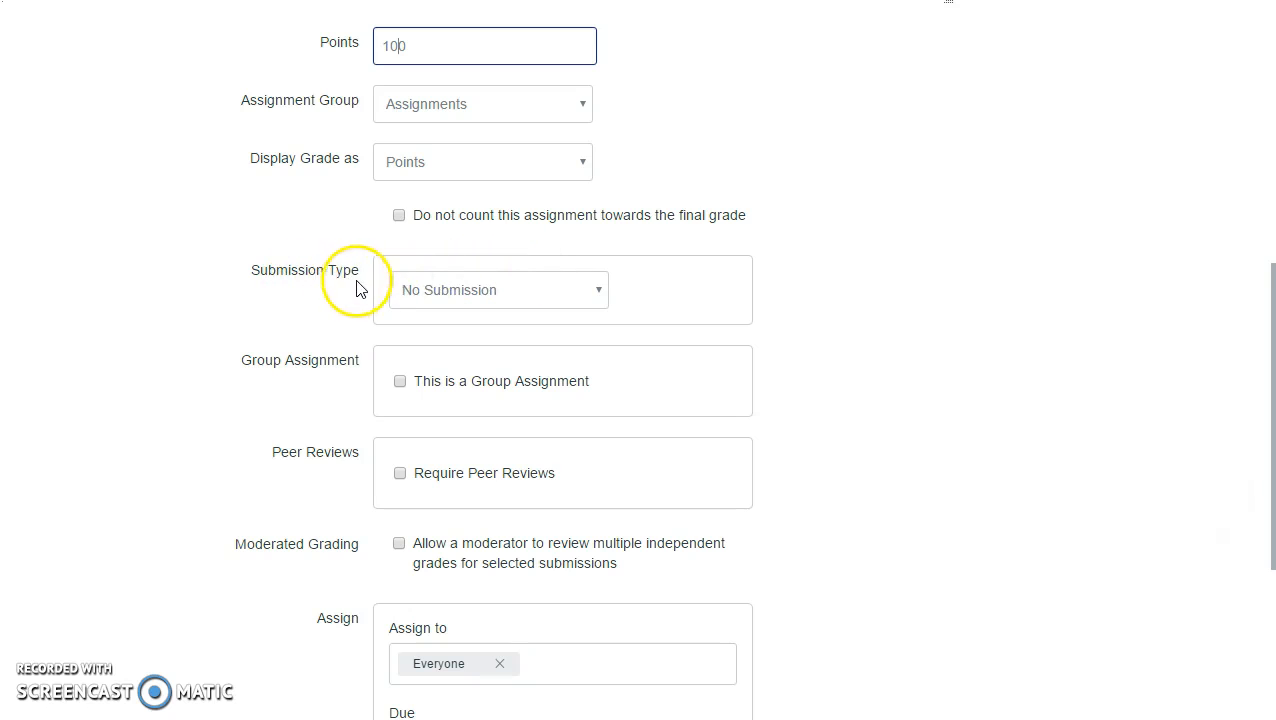
left_click(602, 294)
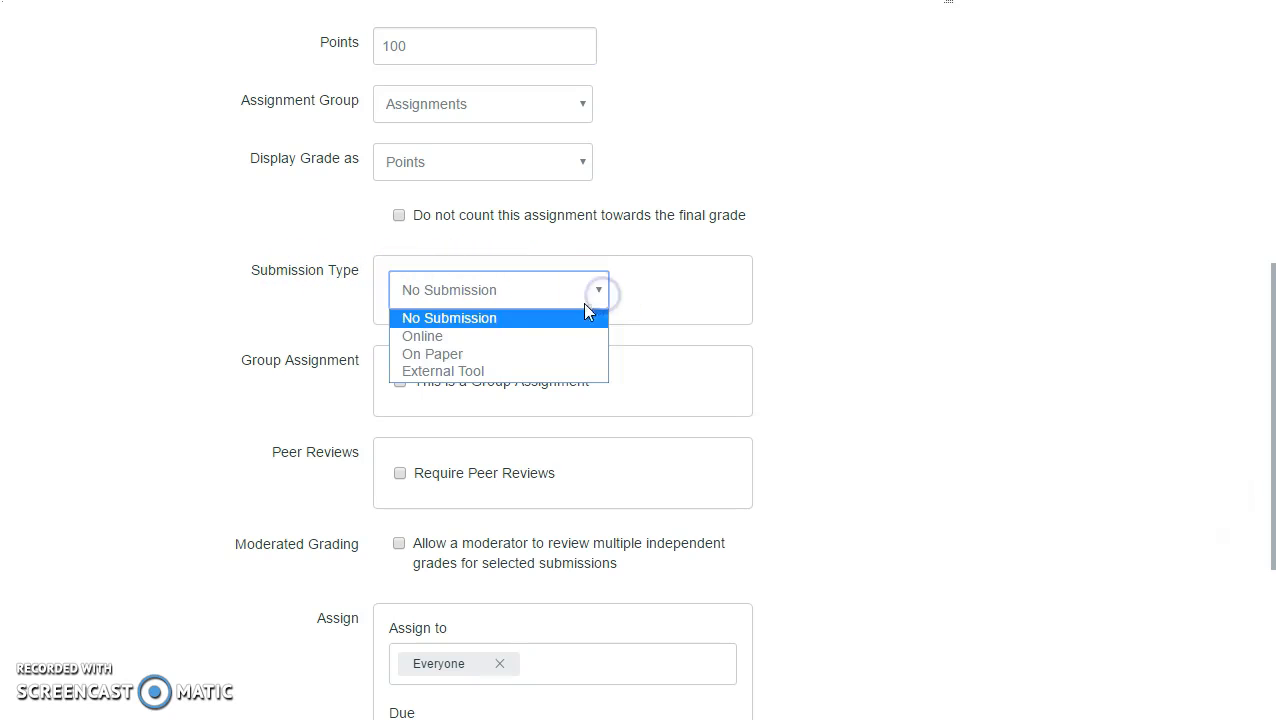
left_click(465, 372)
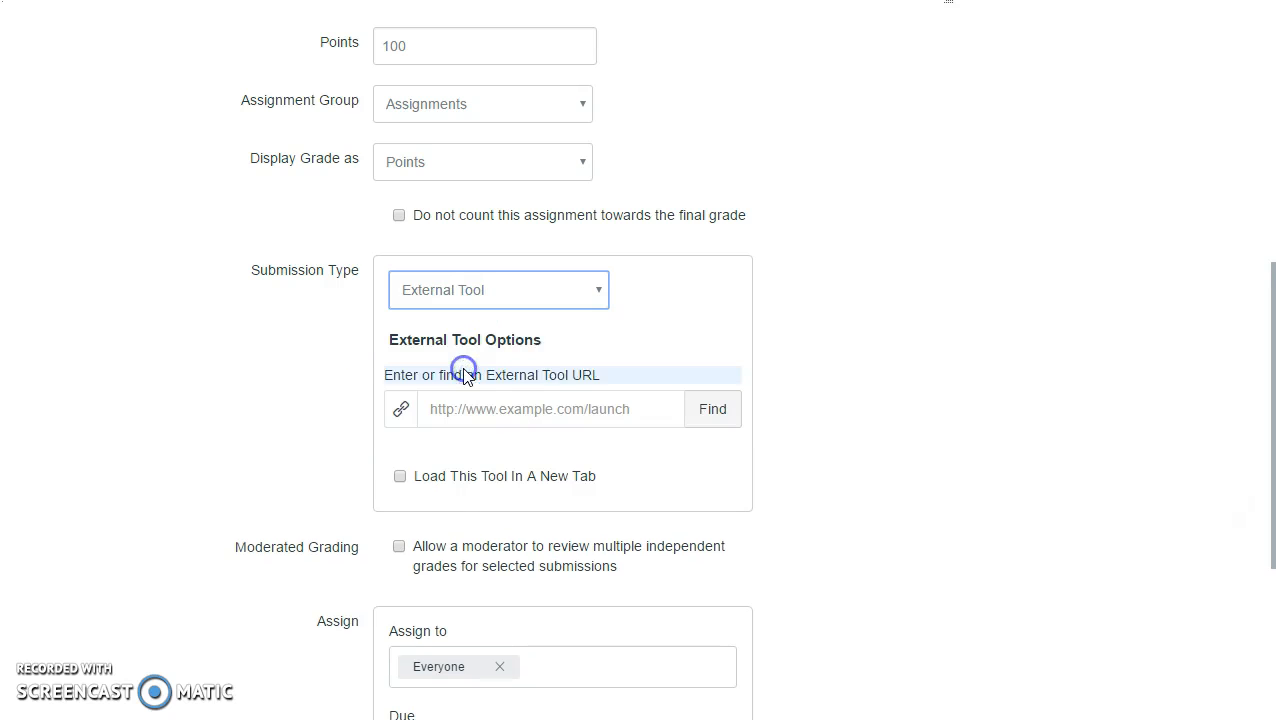
left_click(711, 416)
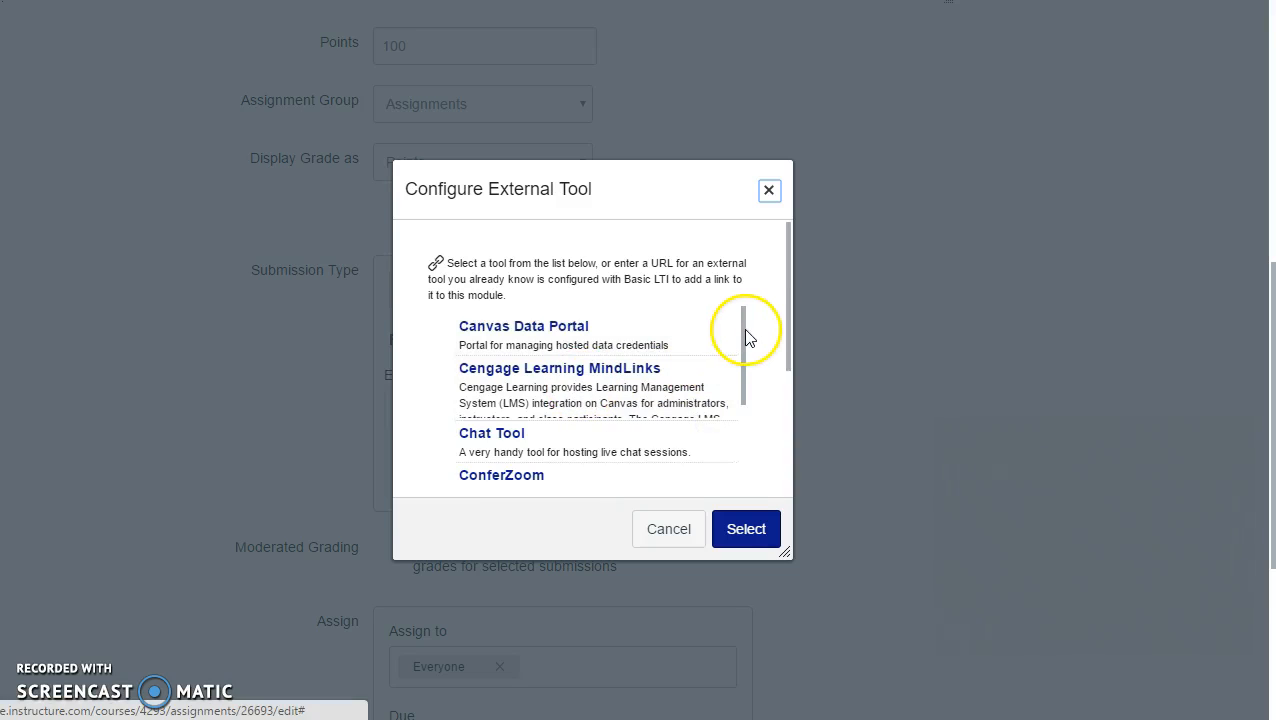
left_click_drag(744, 336, 725, 497)
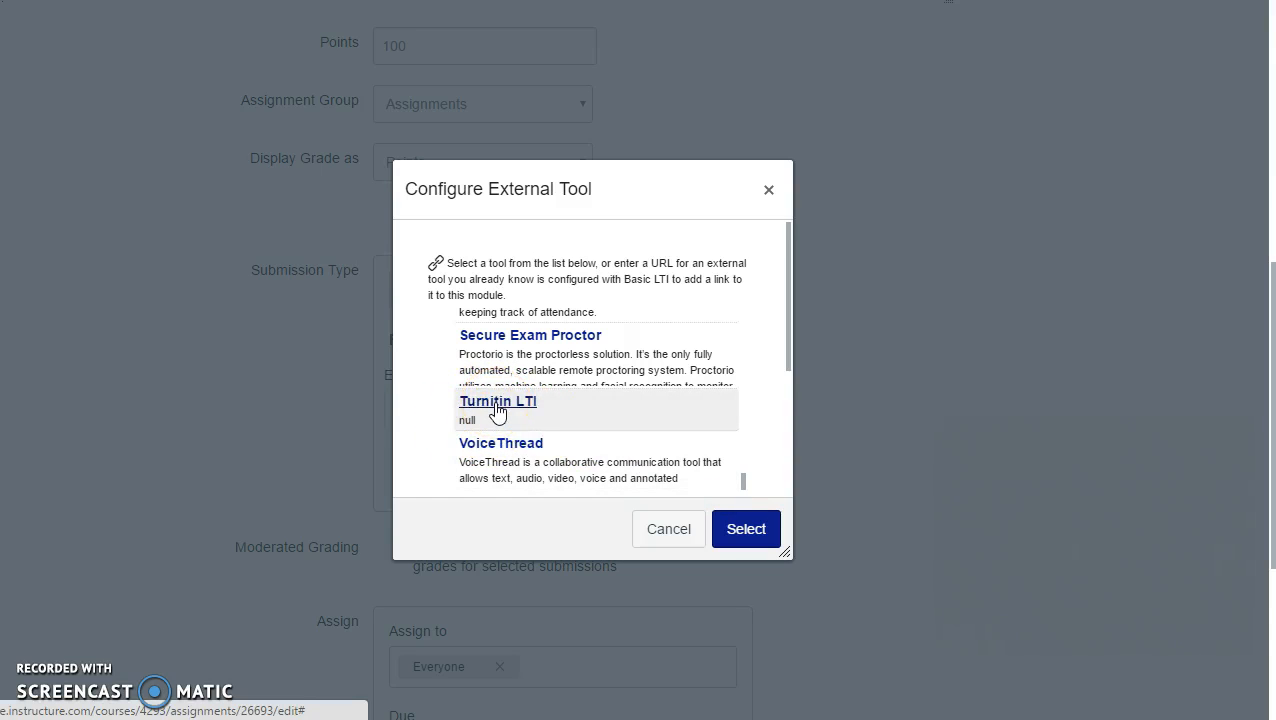
left_click(495, 410)
left_click(760, 536)
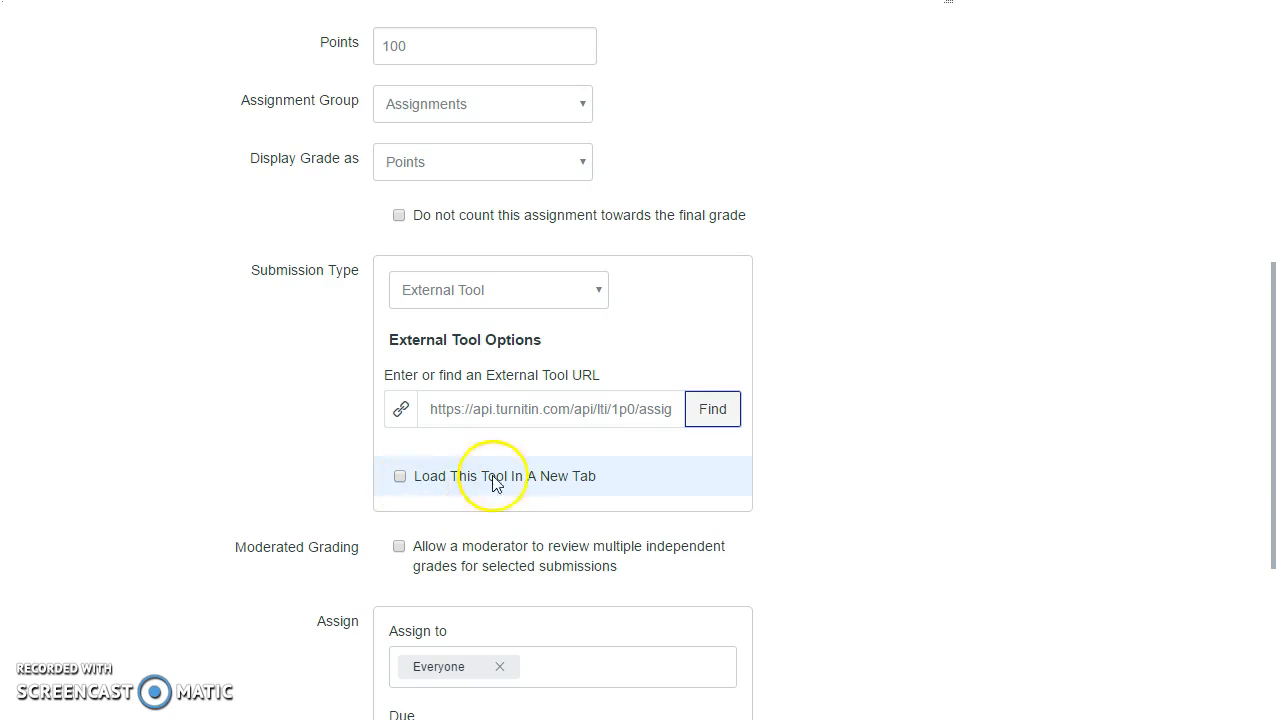
- Save and publish the assignment, leaving it assigned to Everyone without due or availability dates
scroll(790, 388, "down", 3)
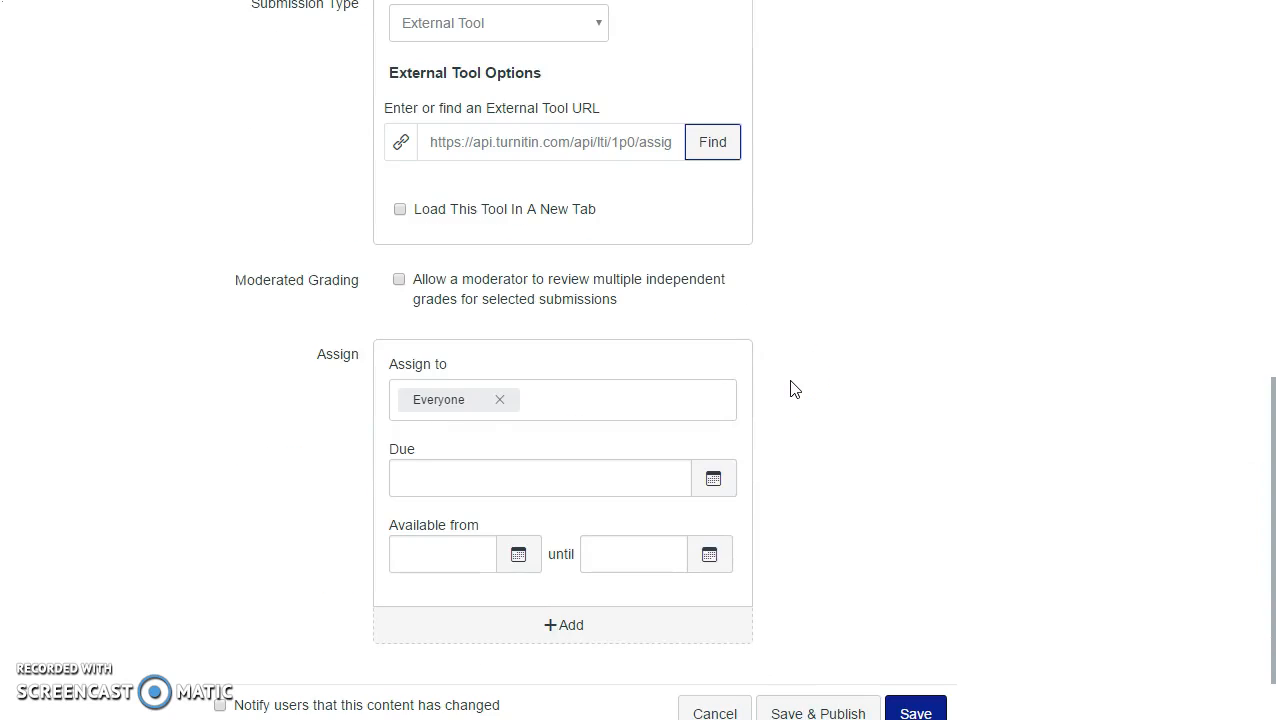
scroll(790, 388, "down", 1)
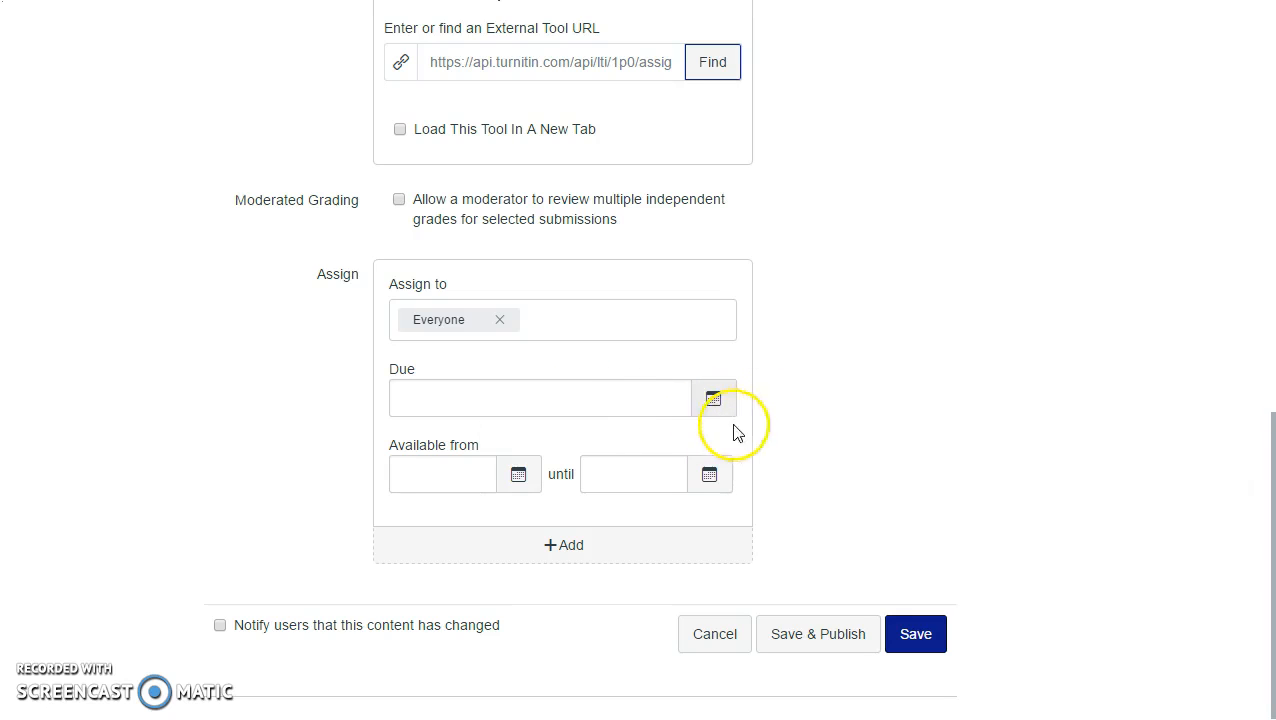
left_click(840, 642)
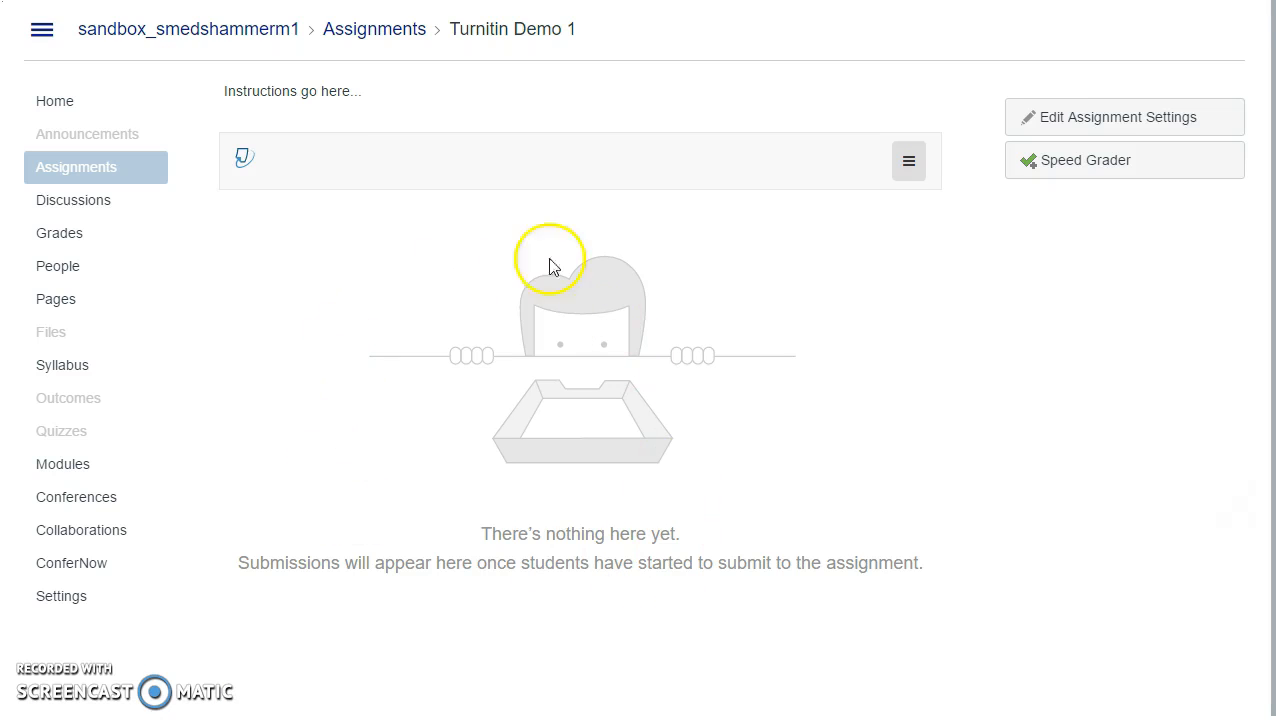
left_click_drag(226, 92, 410, 95)
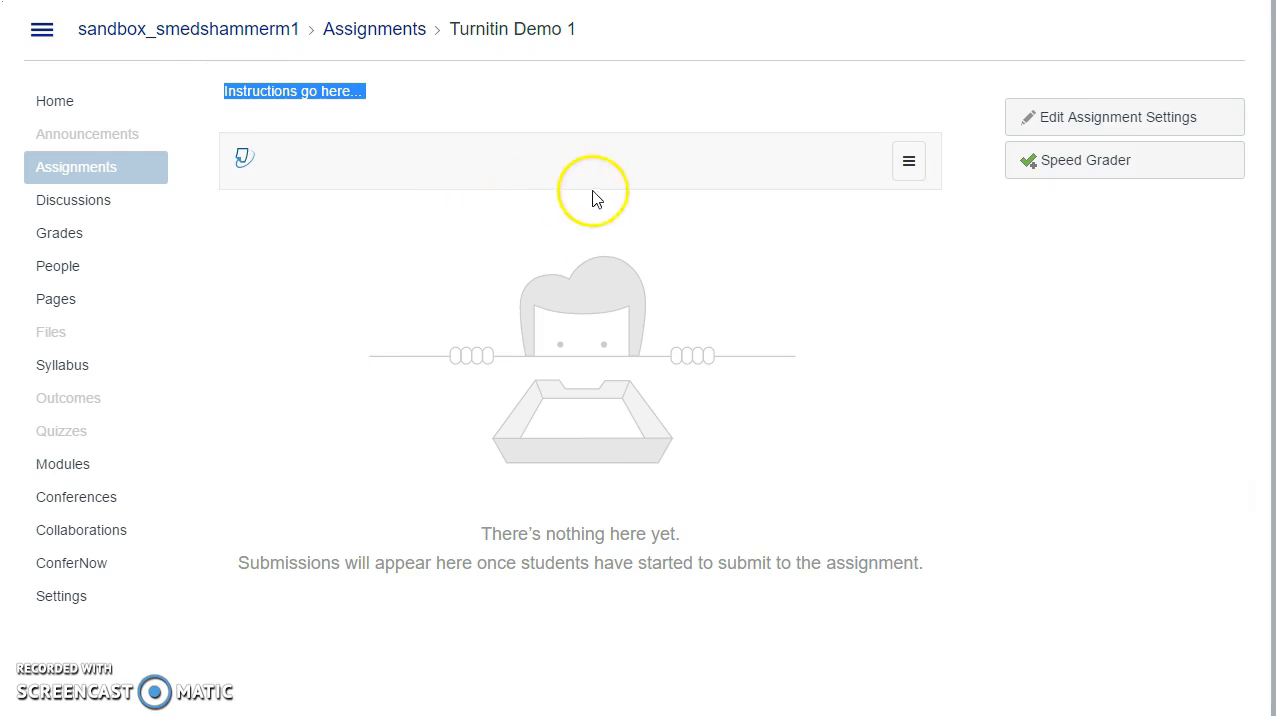
left_click(490, 104)
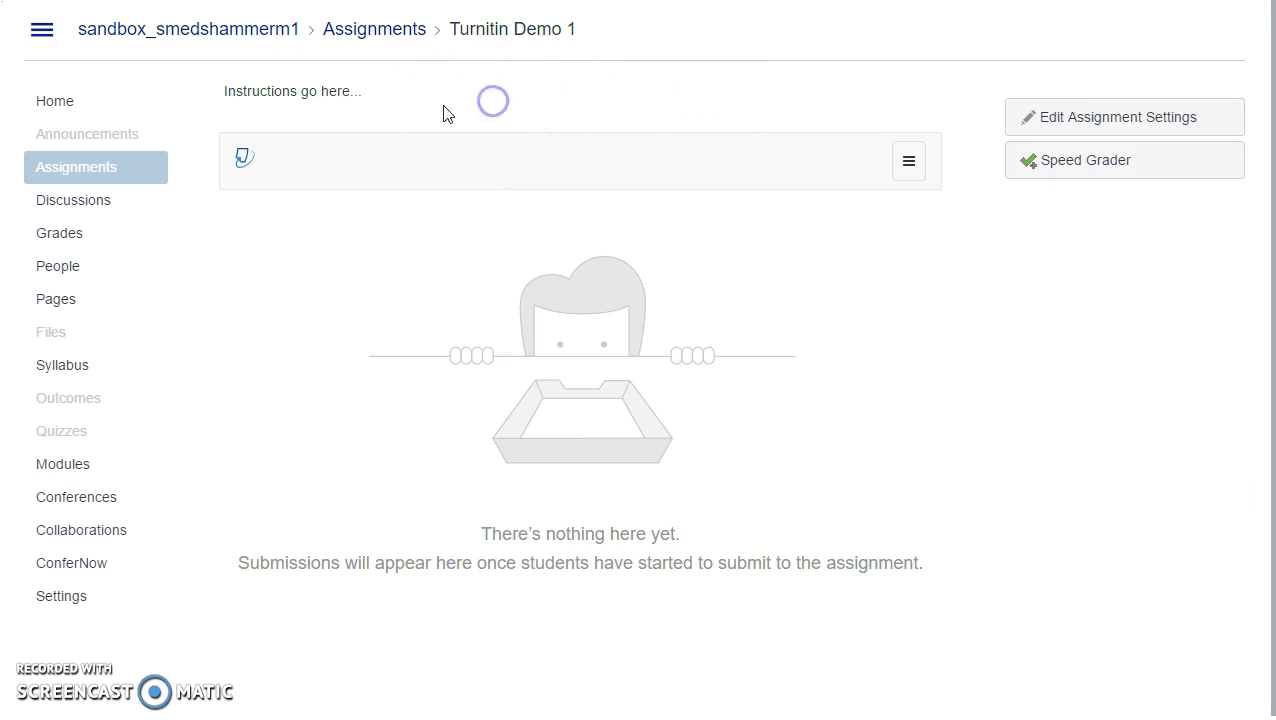
- Open the Turnitin settings for the assignment and expand the optional settings
left_click(910, 165)
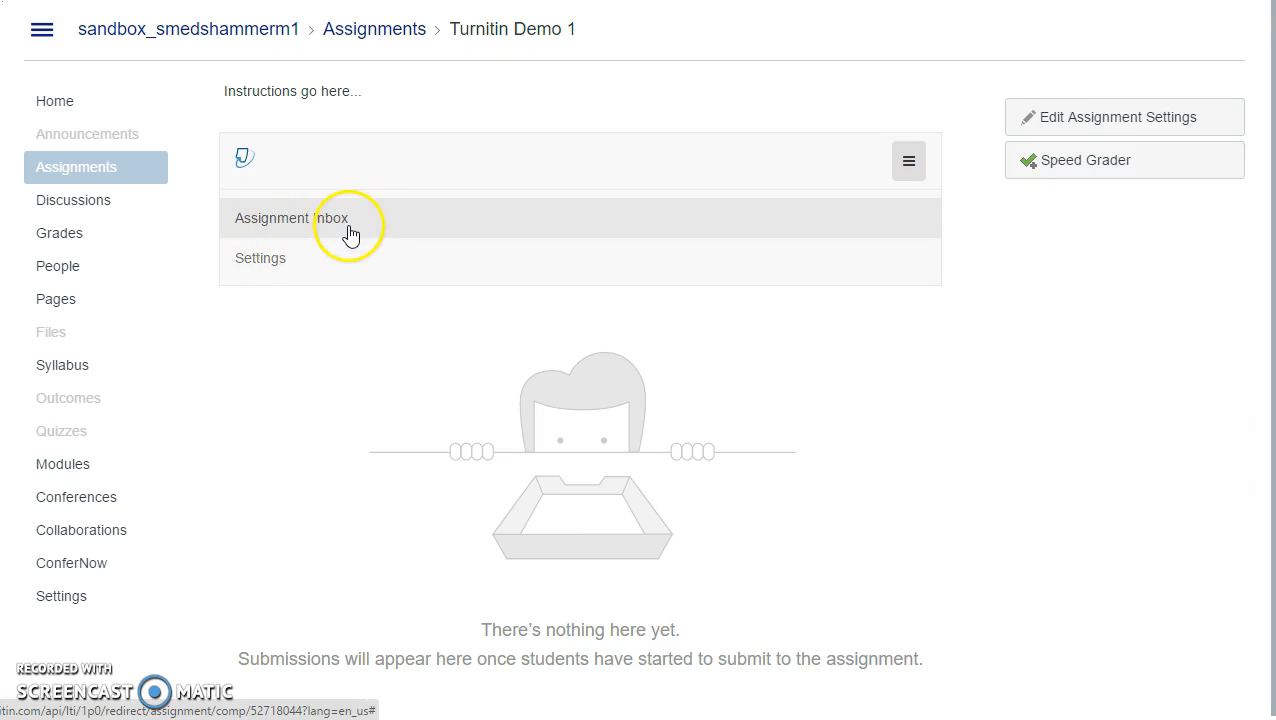
left_click(290, 262)
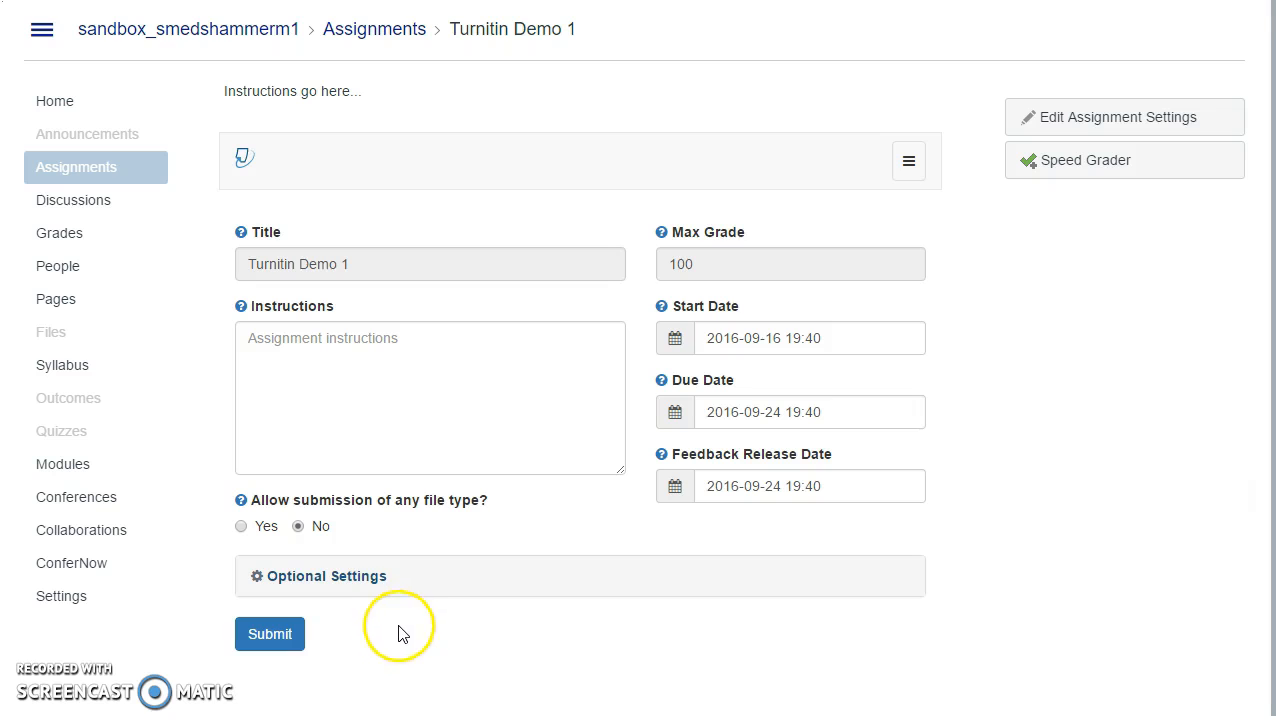
left_click(345, 586)
- Review the Turnitin dates and optional settings, including late submissions, comparison sources, similarity exclusions, report access, paper storage and rubric
scroll(502, 556, "down", 2)
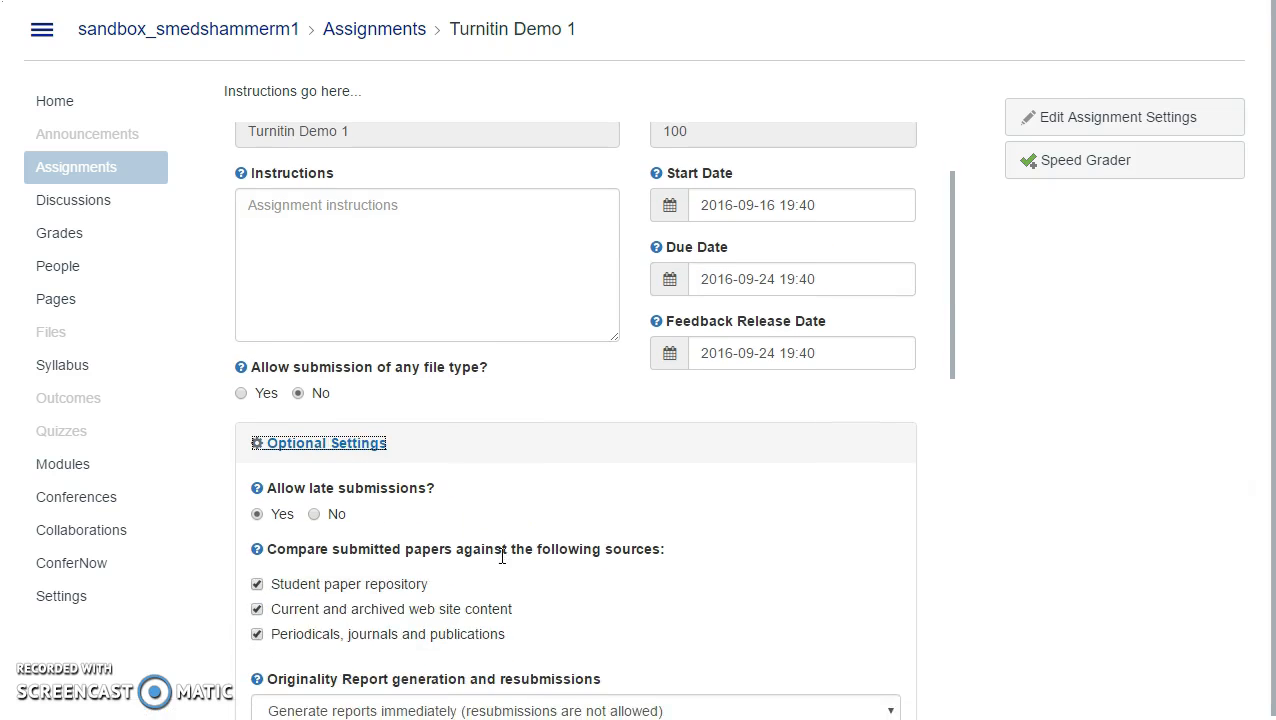
scroll(502, 556, "down", 3)
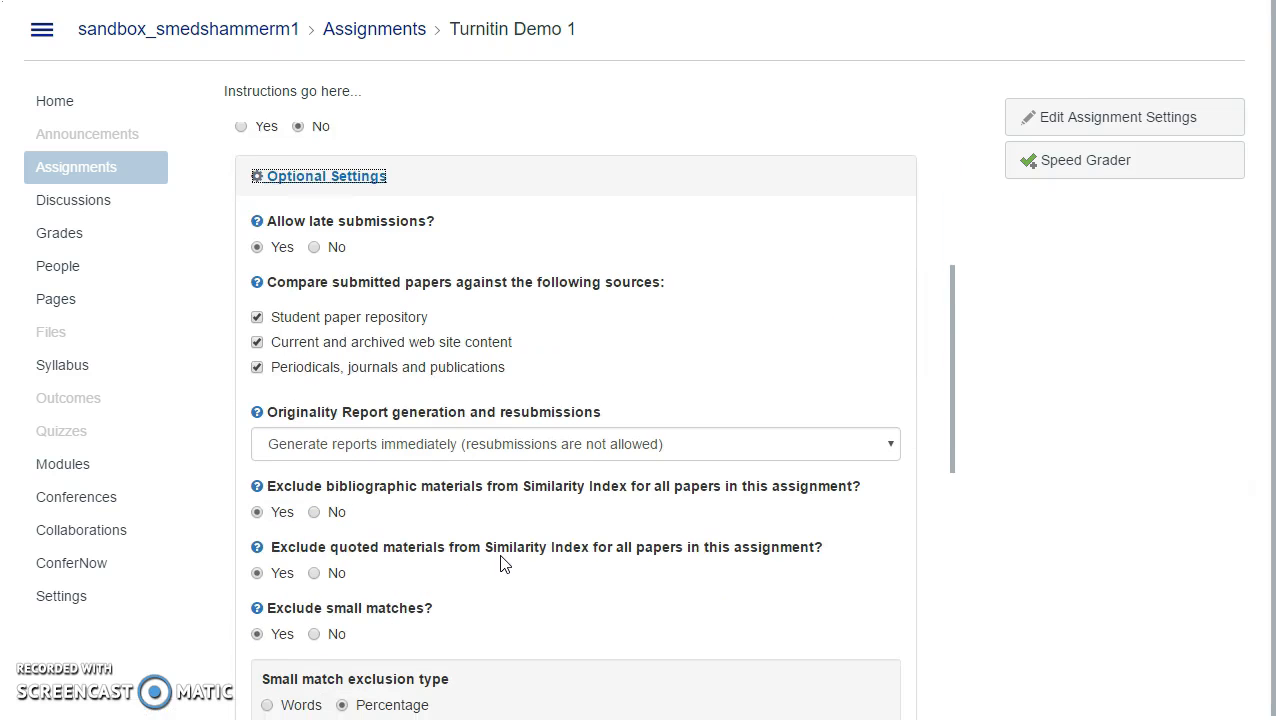
scroll(502, 564, "down", 3)
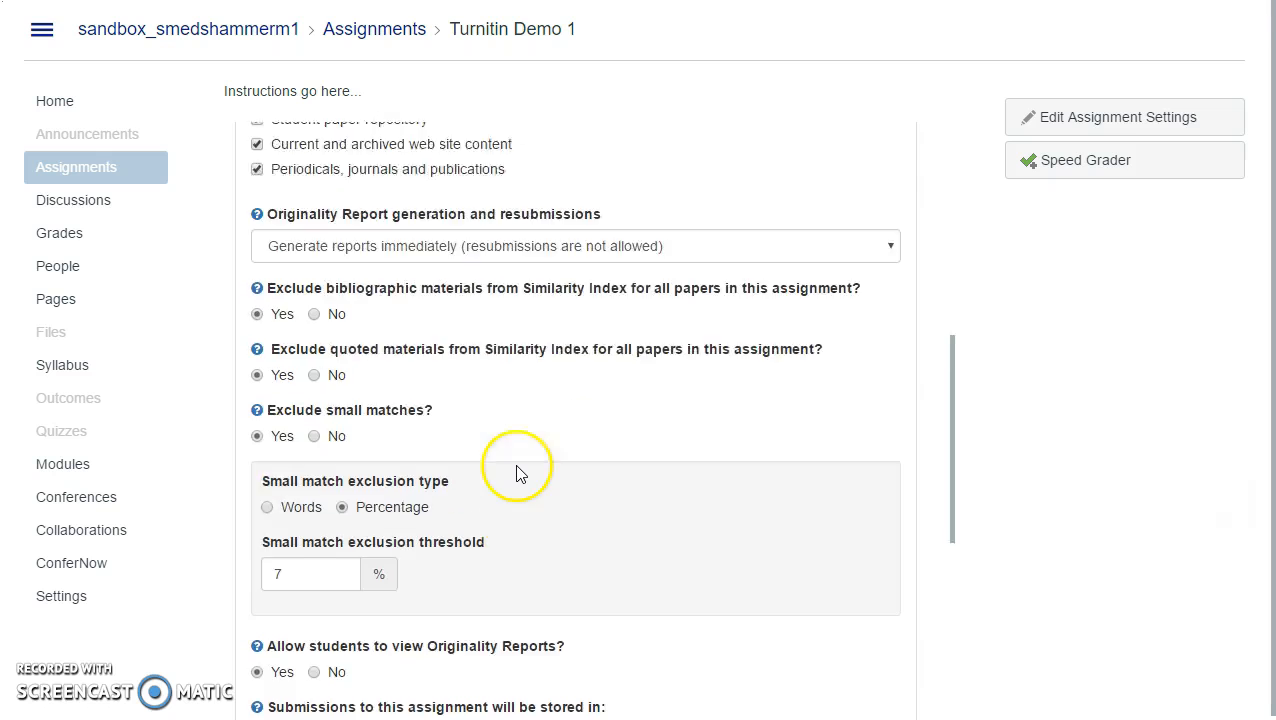
scroll(517, 473, "up", 2)
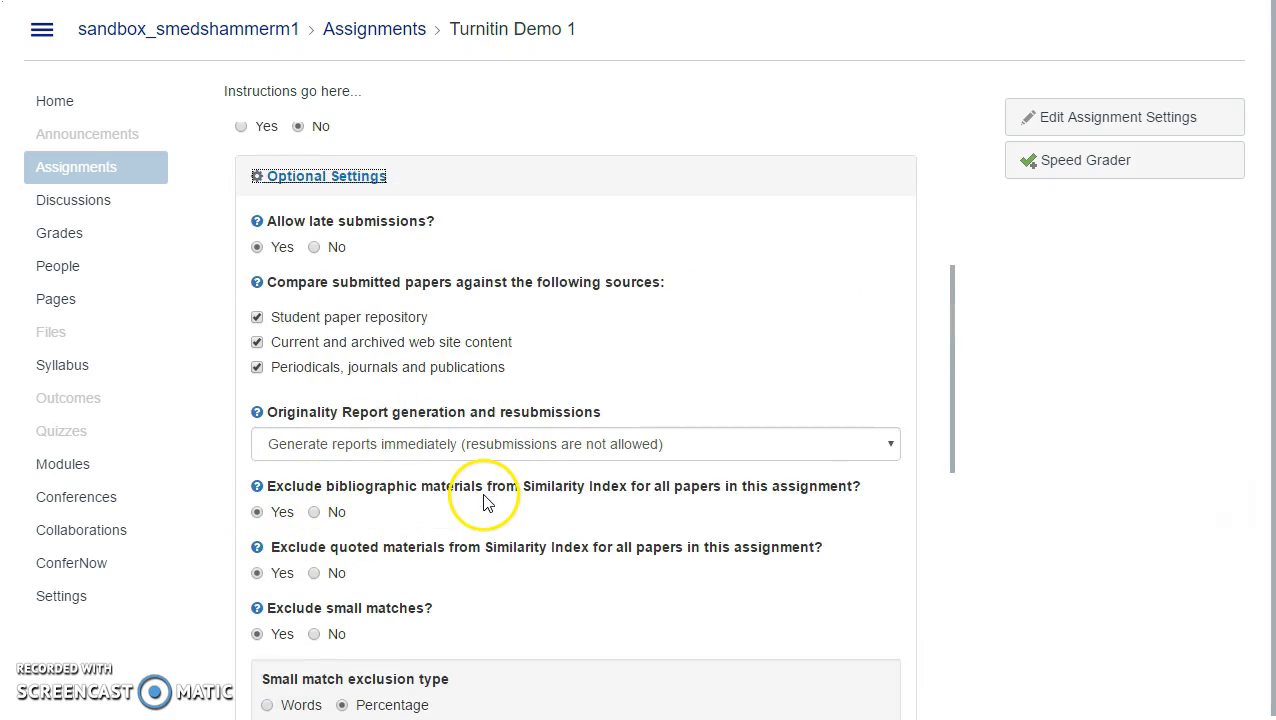
scroll(481, 494, "down", 1)
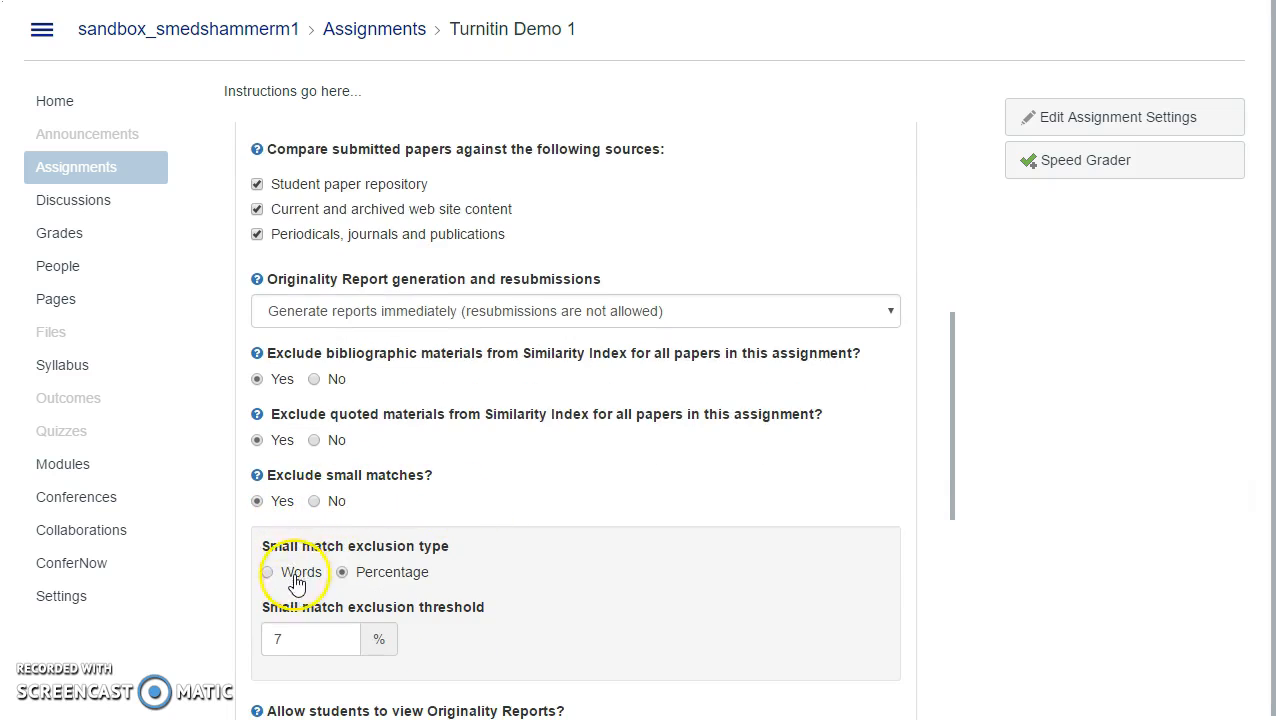
scroll(375, 538, "down", 1)
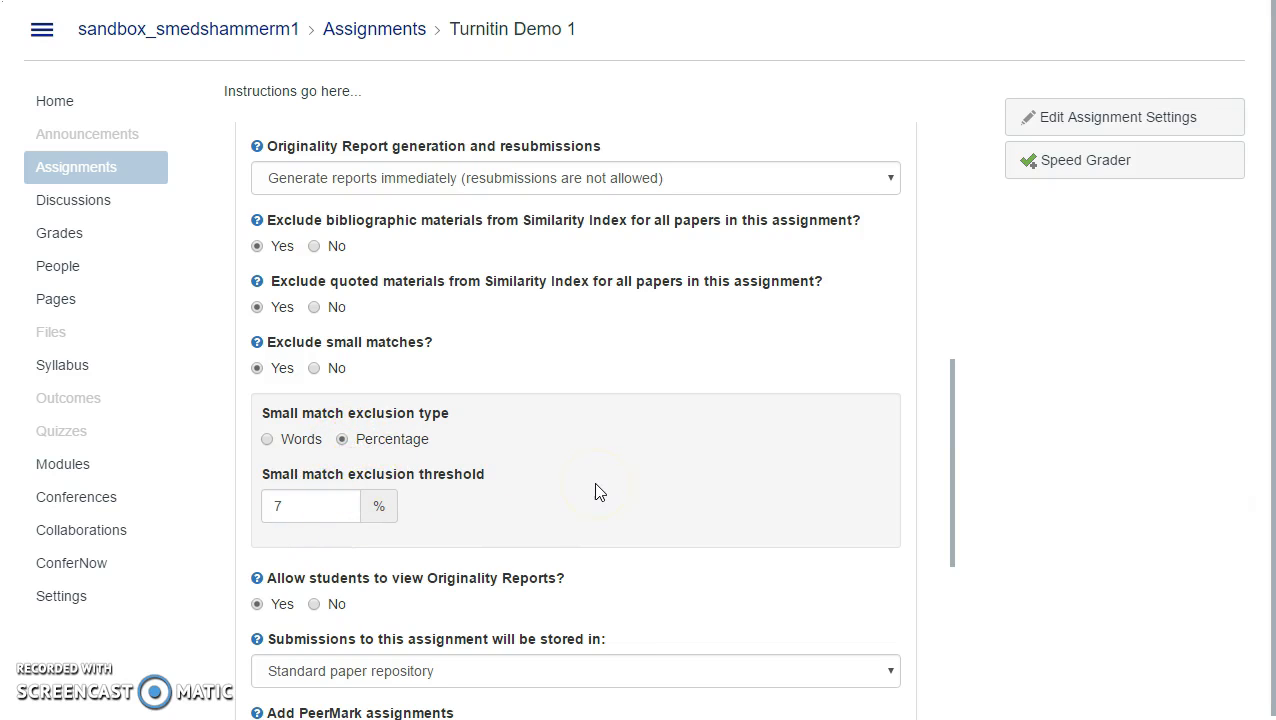
scroll(599, 492, "down", 1)
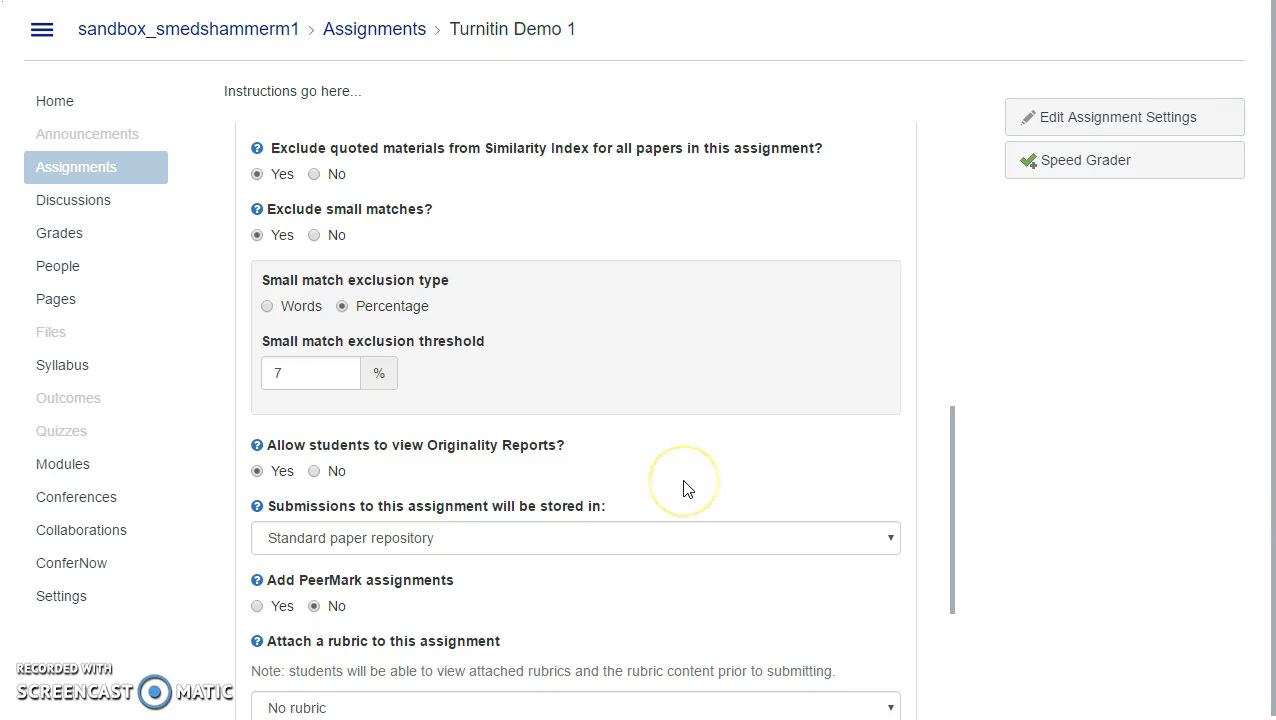
scroll(687, 489, "down", 1)
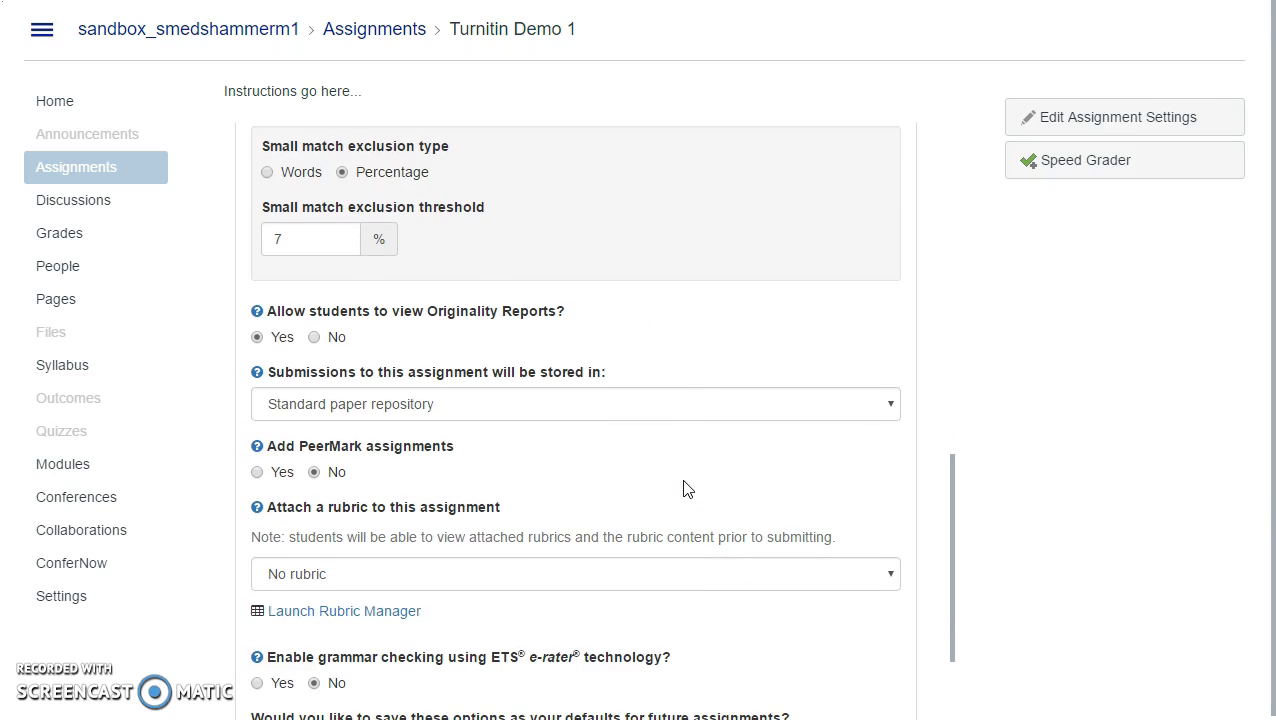
scroll(687, 489, "down", 1)
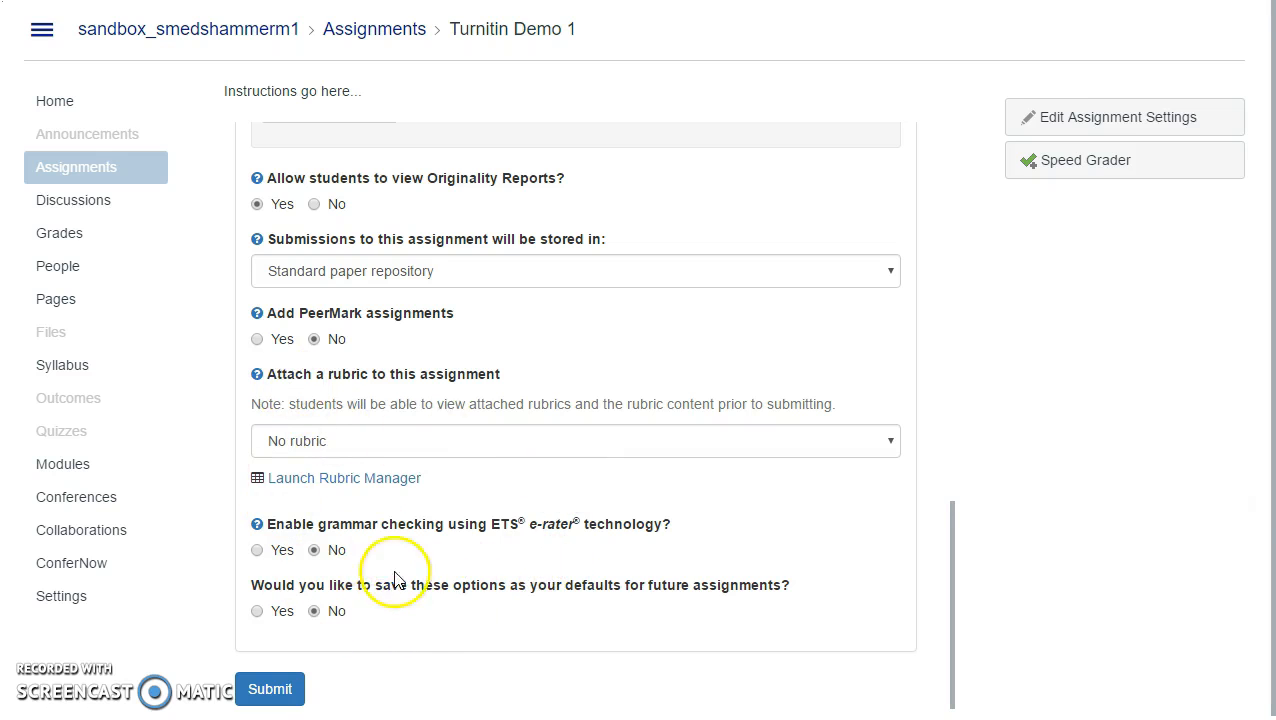
scroll(578, 585, "down", 1)
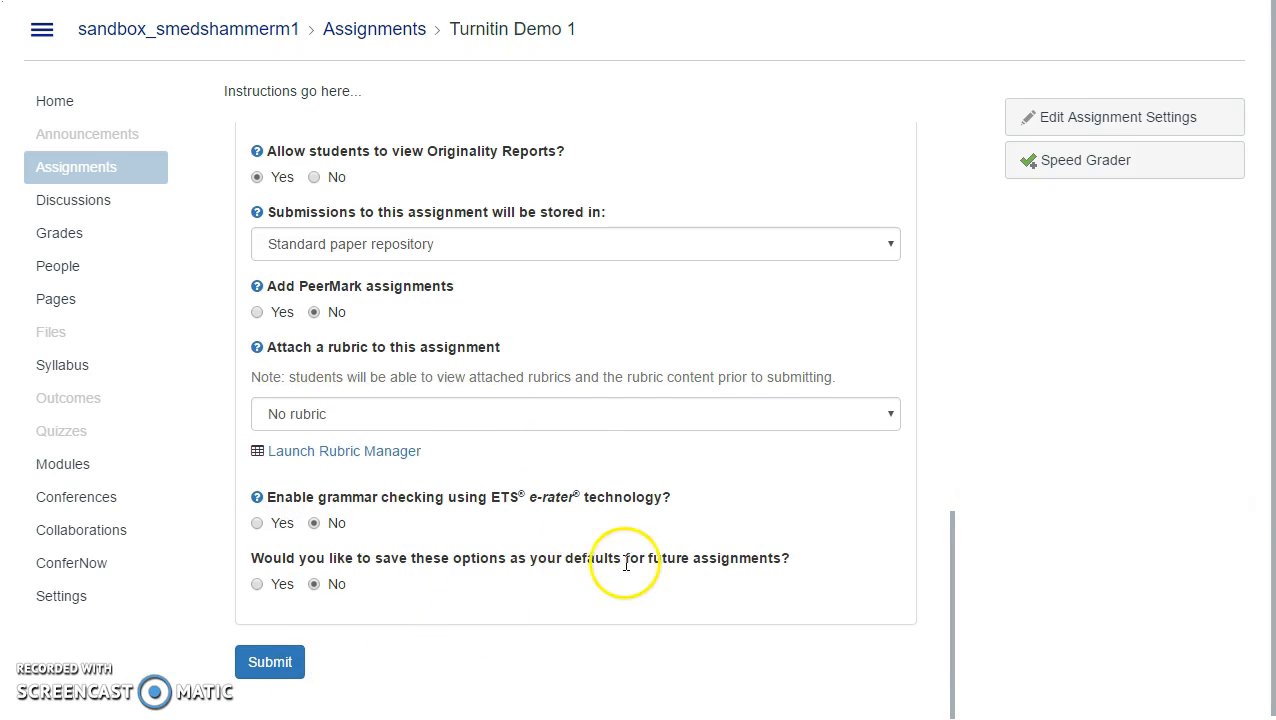
scroll(604, 575, "up", 7)
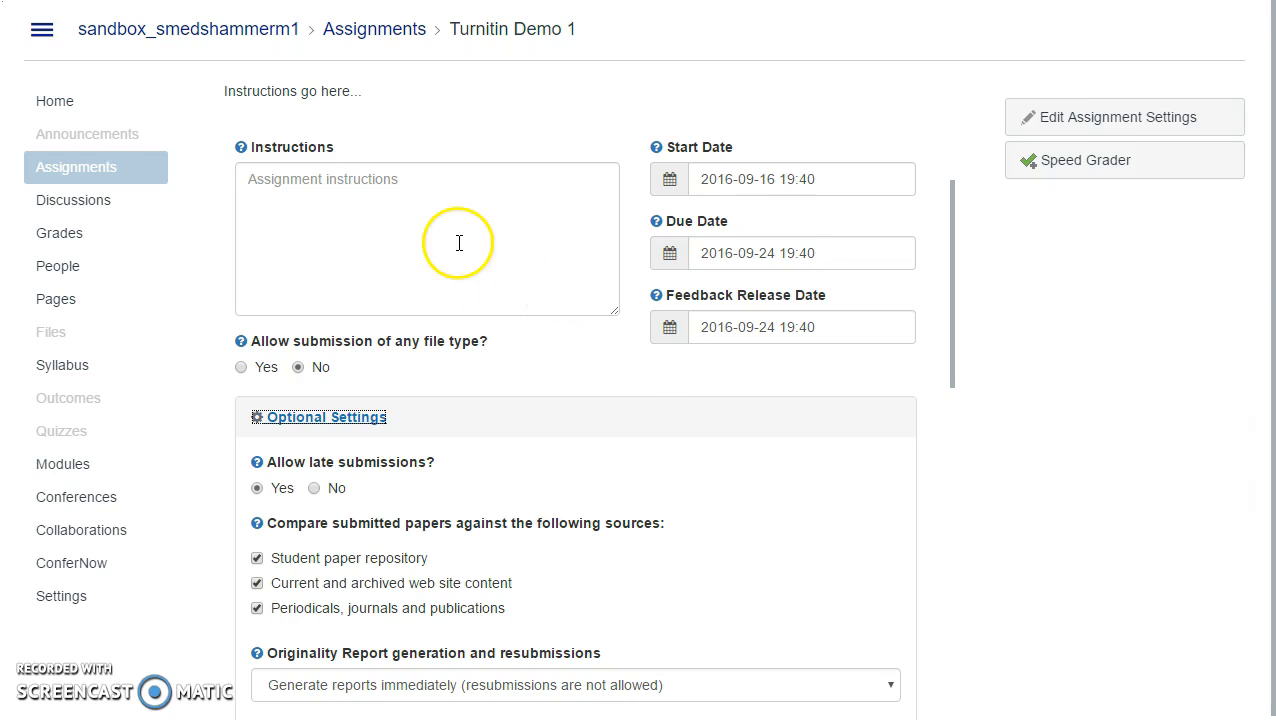
scroll(459, 243, "up", 3)
scroll(455, 254, "down", 7)
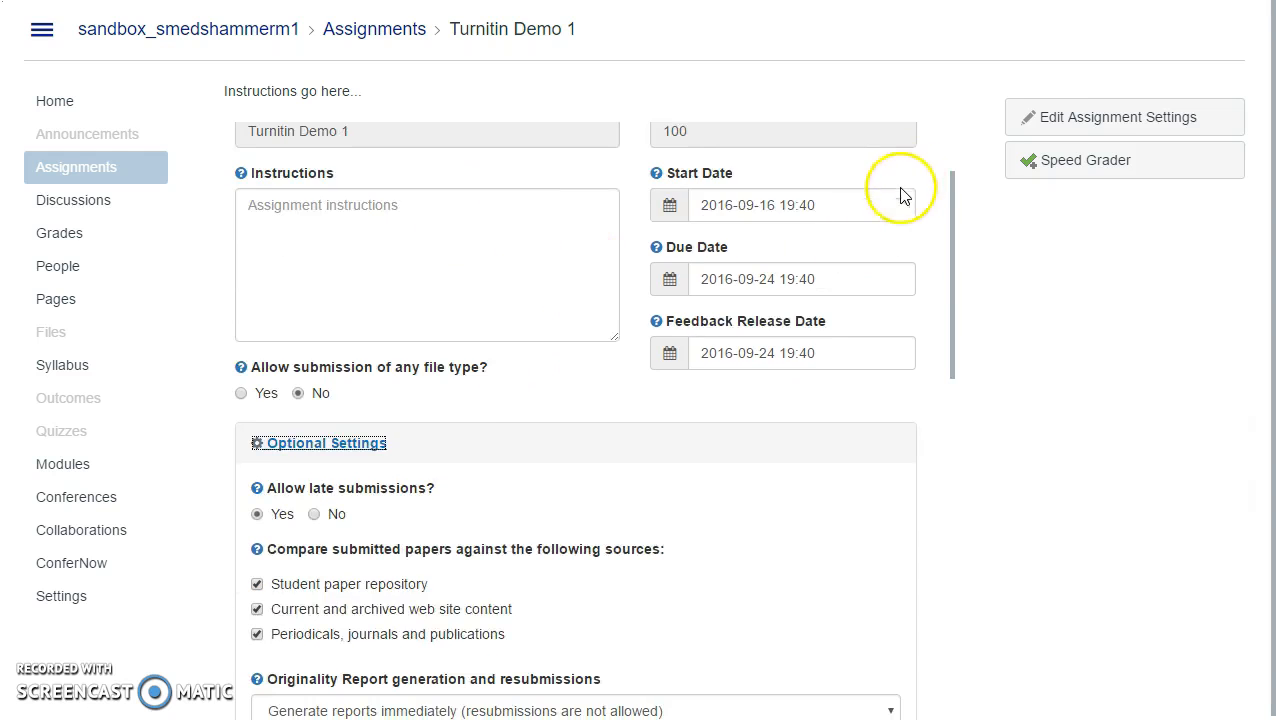
scroll(900, 200, "up", 8)
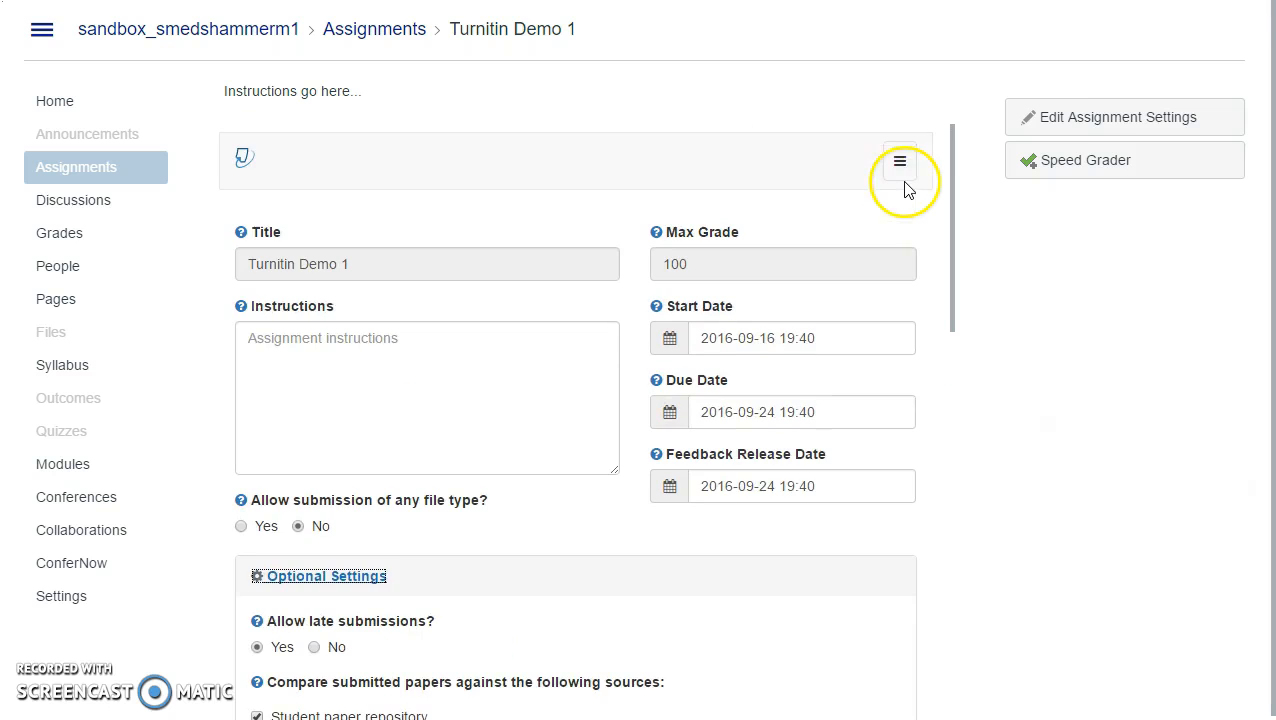
- Return from the Turnitin settings to the Assignment Inbox
left_click(901, 165)
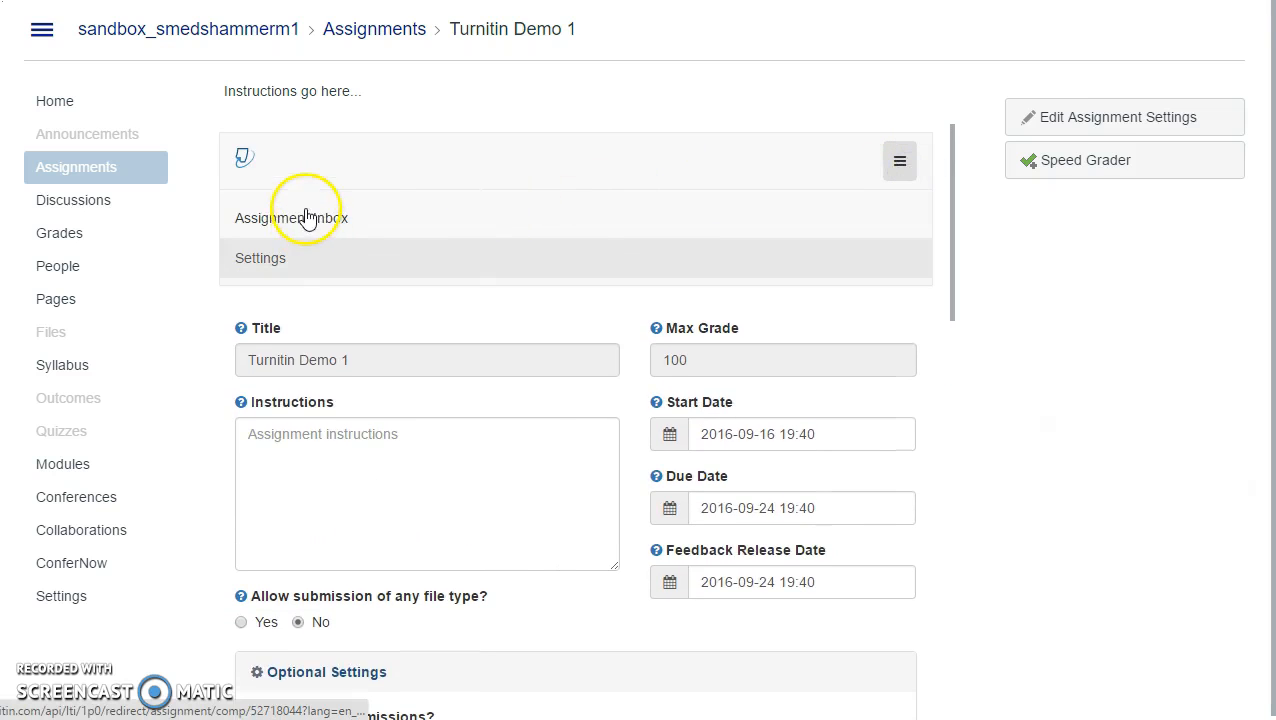
left_click(305, 217)
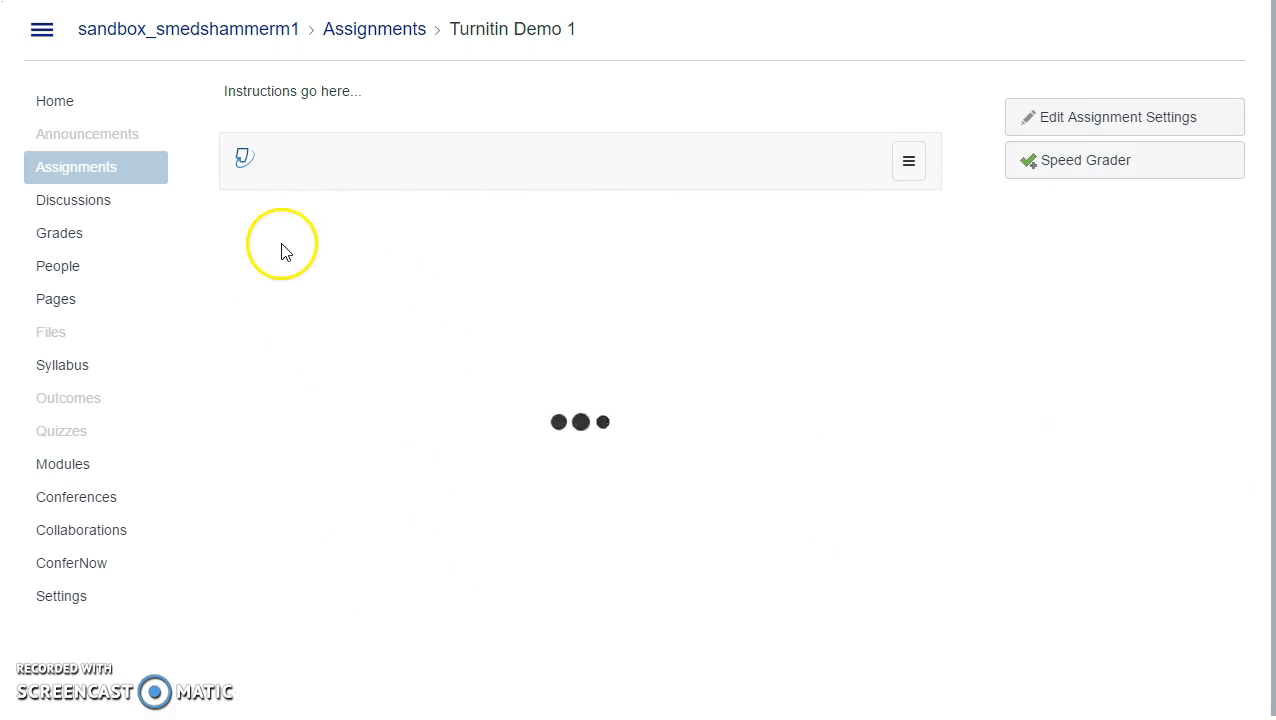